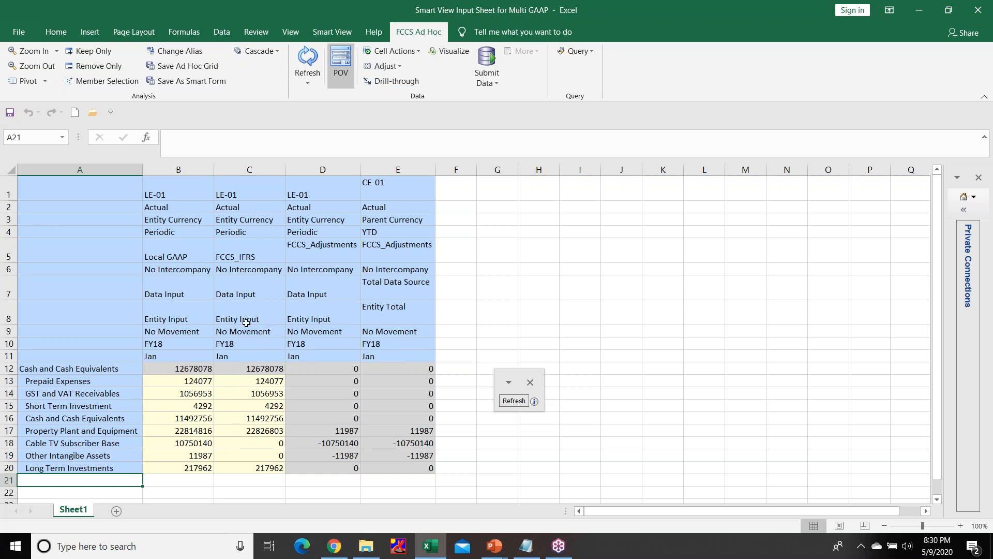
# Step: Review the balance sheet accounts in the Smart View grid, comparing Prepaid Expenses under Local GAAP and FCCS_IFRS
pyautogui.click(187, 258)
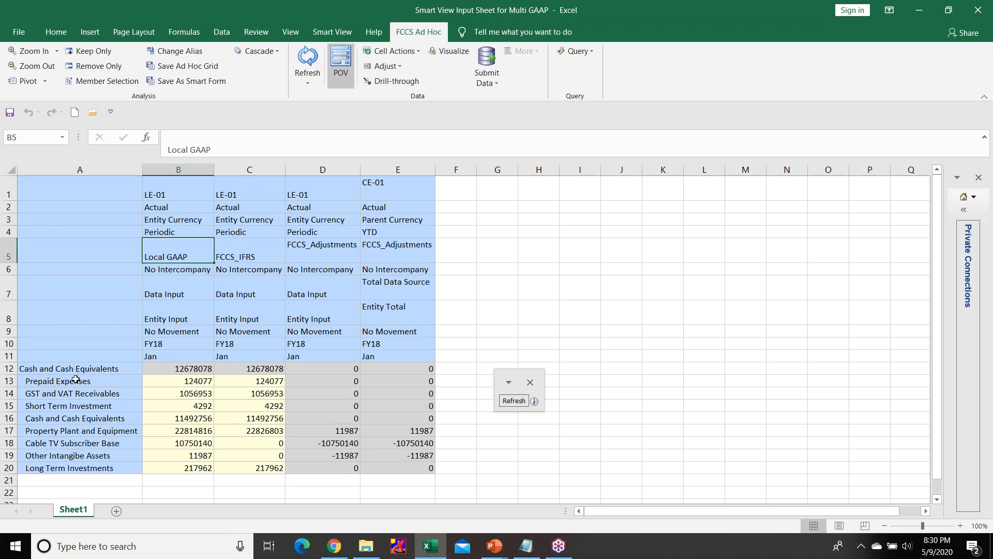
pyautogui.moveTo(76, 379); pyautogui.dragTo(90, 465)
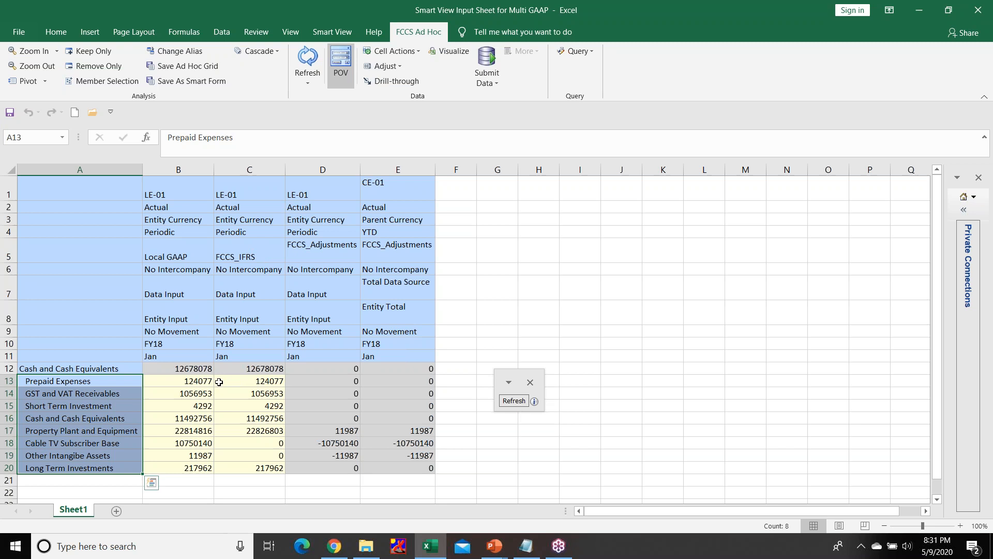
pyautogui.click(201, 384)
pyautogui.press('Right')
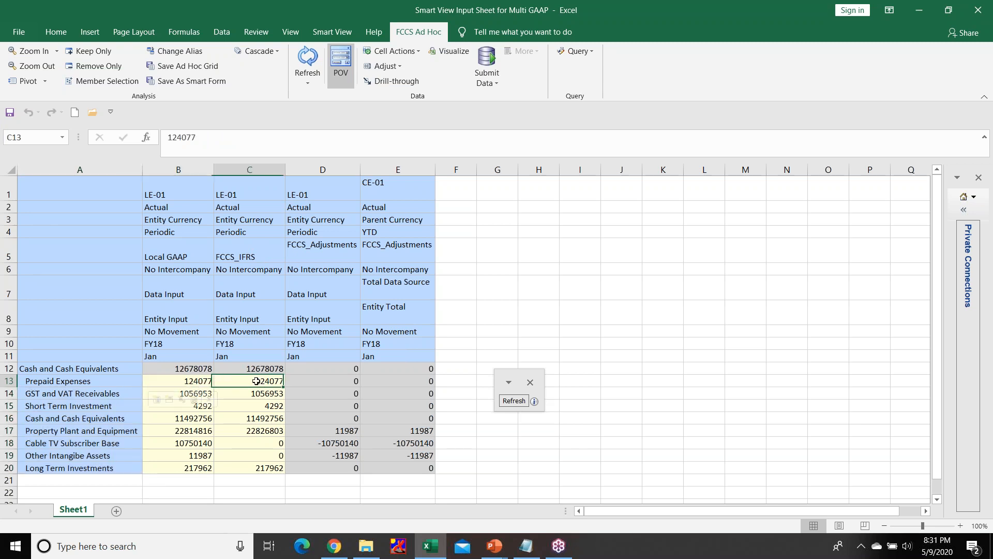
pyautogui.click(189, 381)
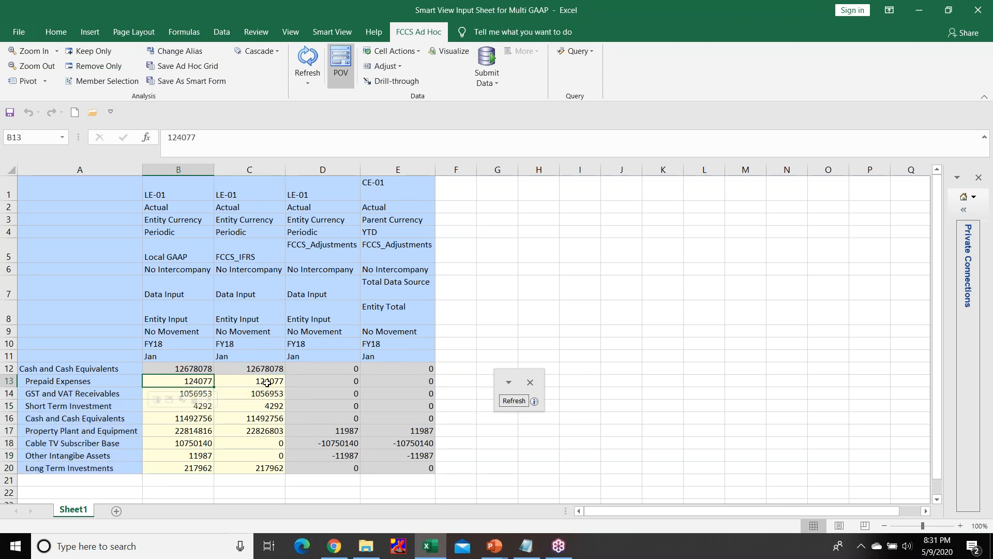
pyautogui.click(267, 383)
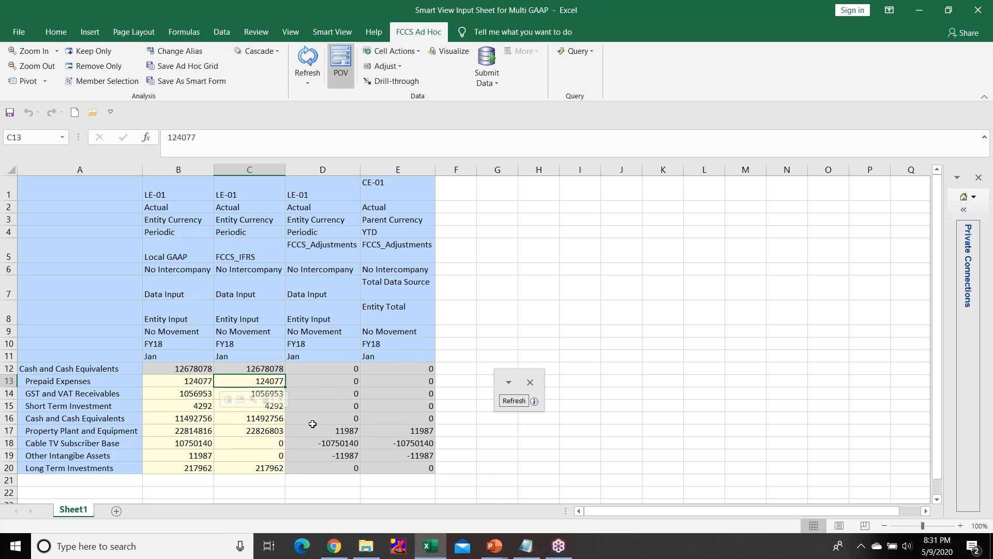
# Step: Switch to Oracle Financial Consolidation and Close Cloud in Chrome and launch Reporting Web Studio in a maximized window
pyautogui.moveTo(334, 546)
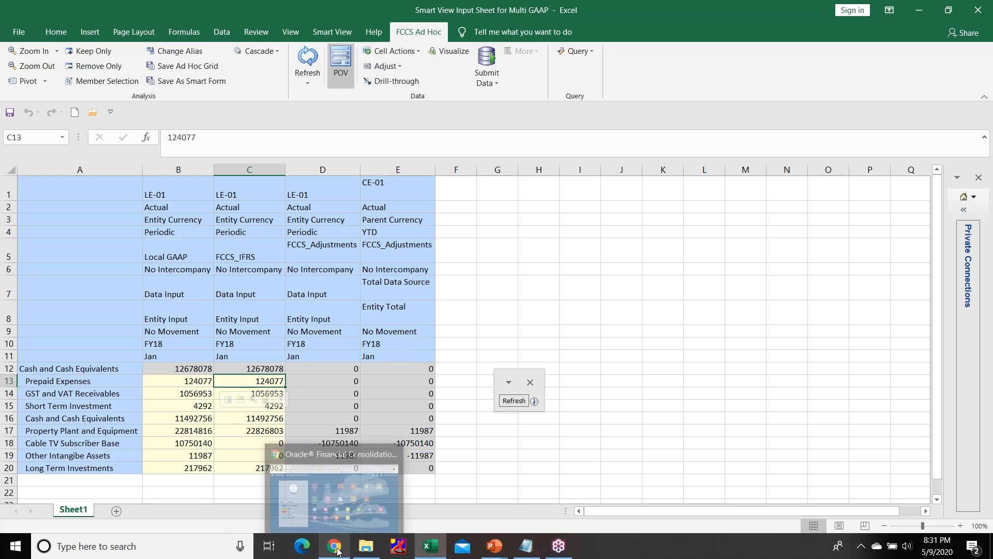
pyautogui.click(354, 498)
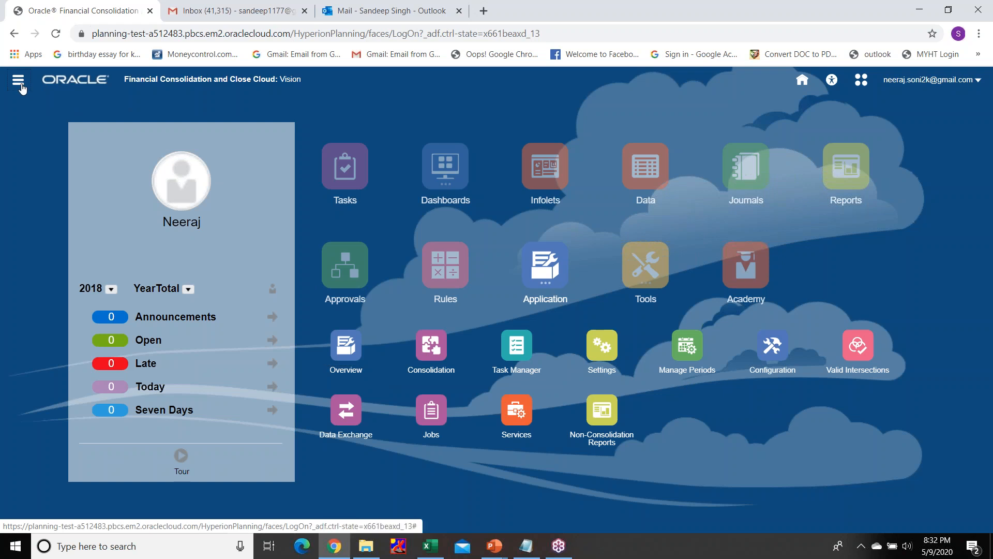
pyautogui.click(20, 83)
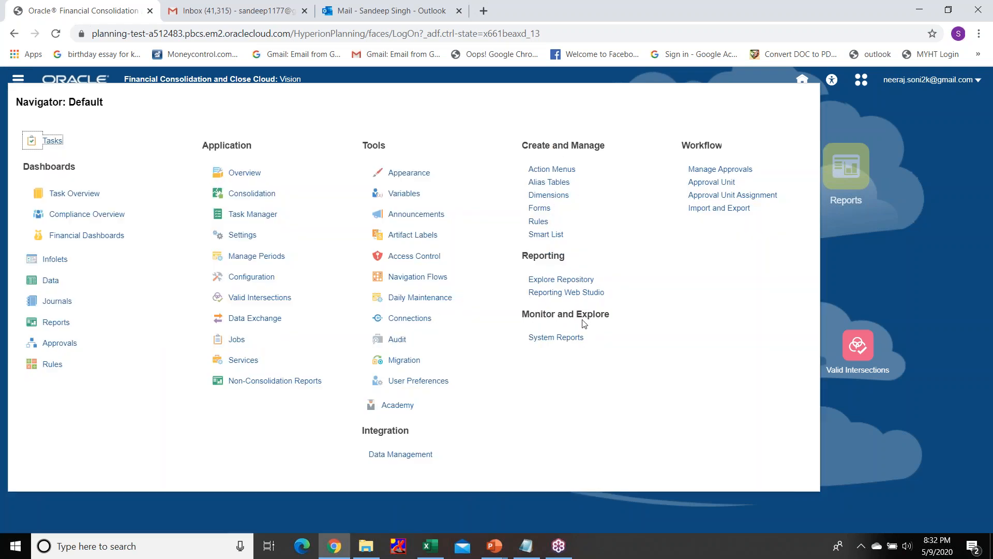
pyautogui.click(586, 293)
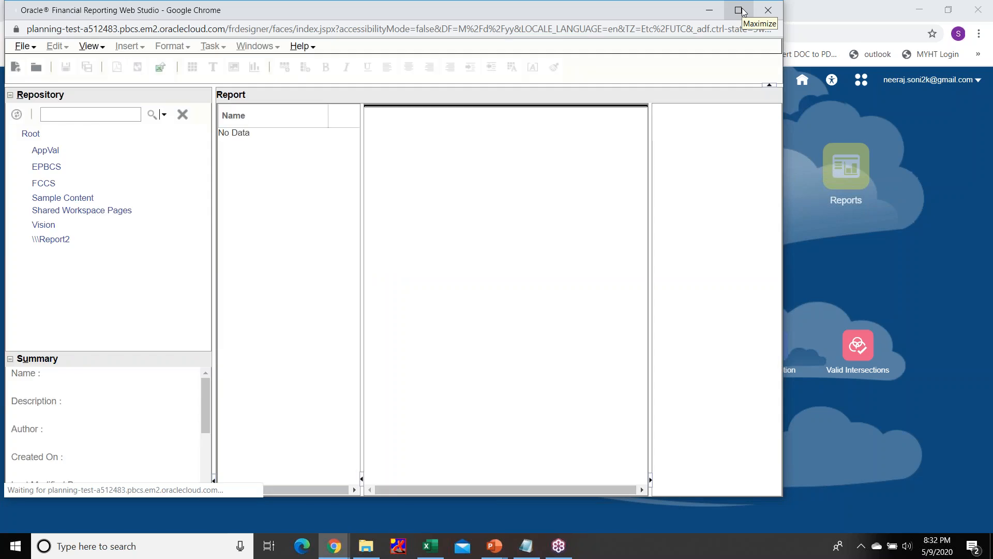
pyautogui.click(740, 10)
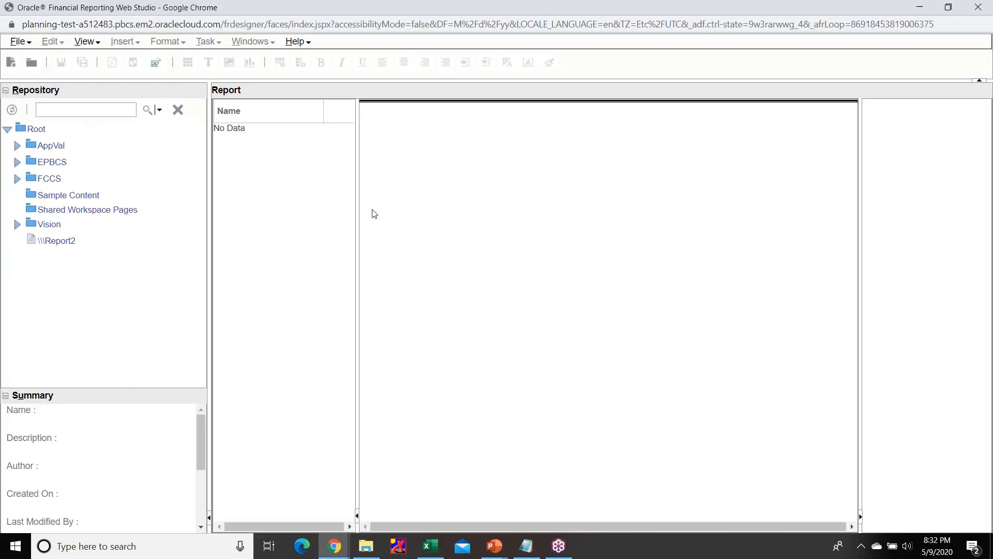
# Step: Open the SAMPLE BSHEET MULTI GAAP report from the FCCS folder of the repository
pyautogui.doubleClick(49, 178)
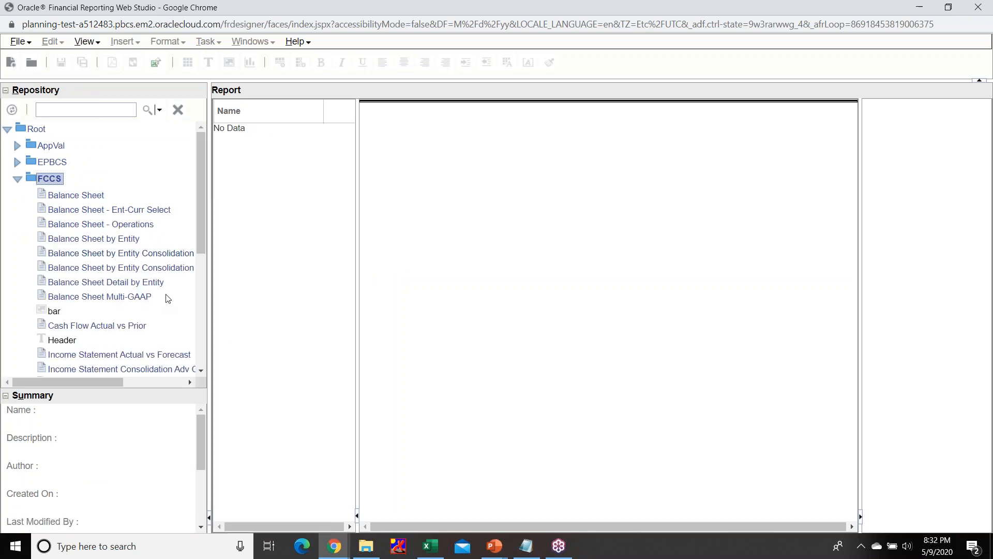
pyautogui.scroll(-3, 170, 299)
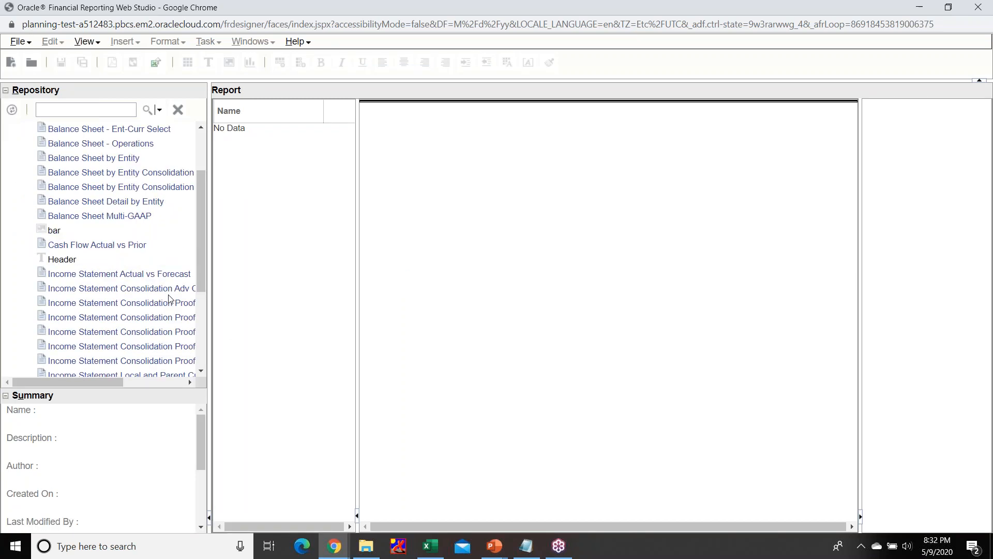
pyautogui.scroll(-3, 171, 299)
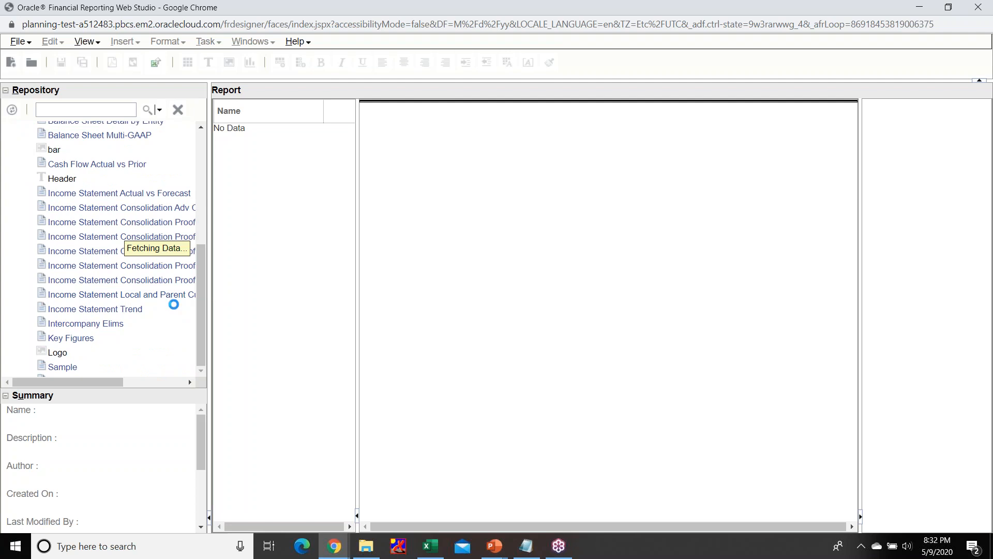
pyautogui.scroll(-3, 173, 304)
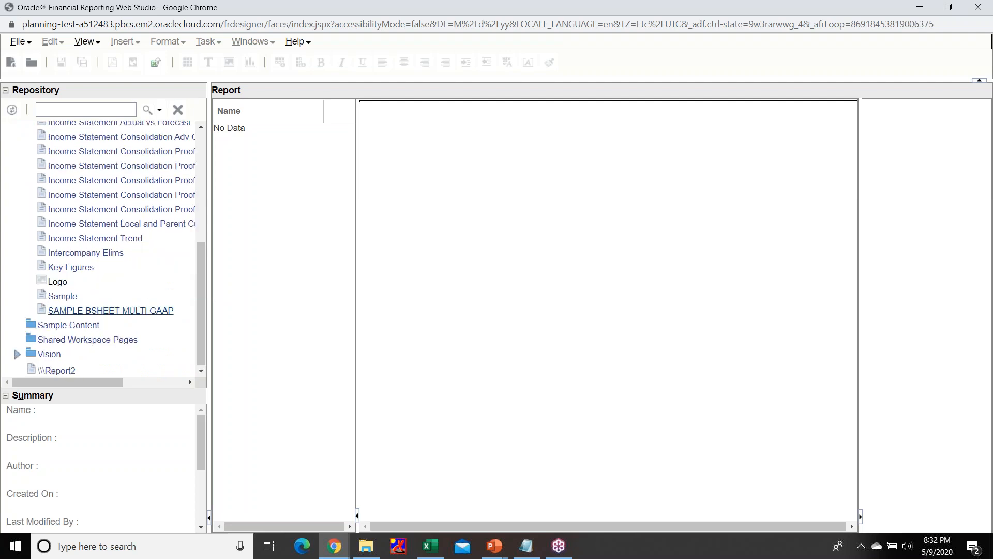
pyautogui.click(140, 312)
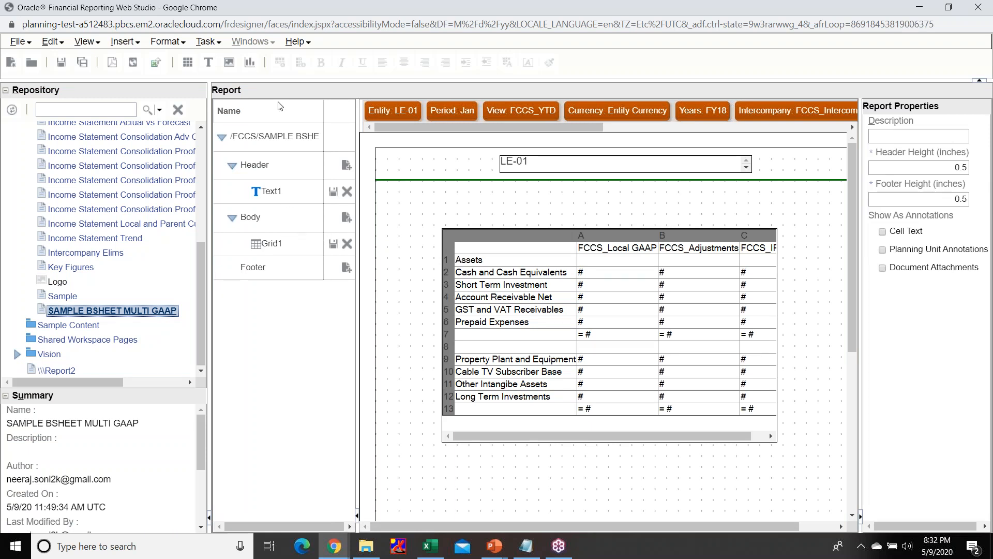
# Step: Examine the report's point-of-view dimension members, from Entity through Intercompany, Movement, Data Source and Consolidation to Scenario
pyautogui.click(282, 136)
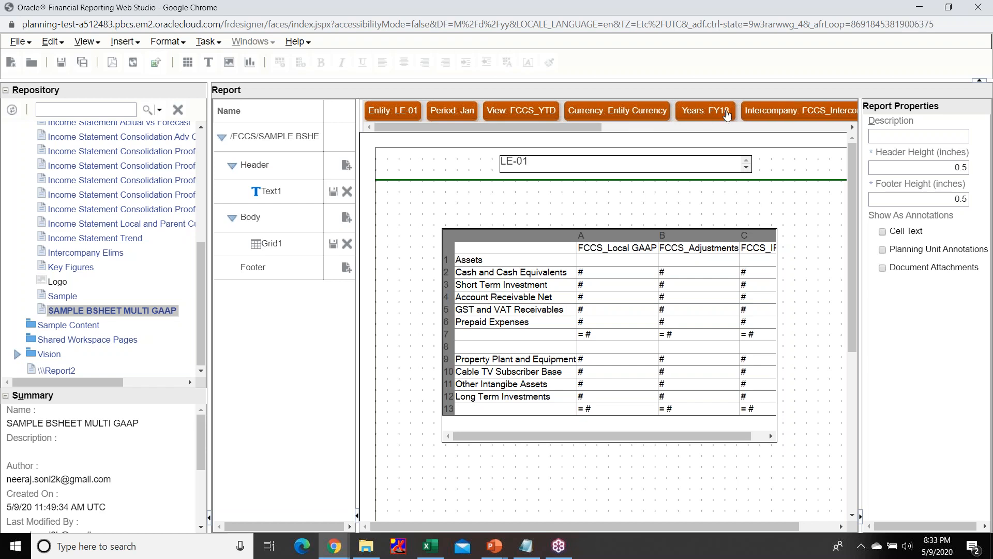
pyautogui.click(853, 129)
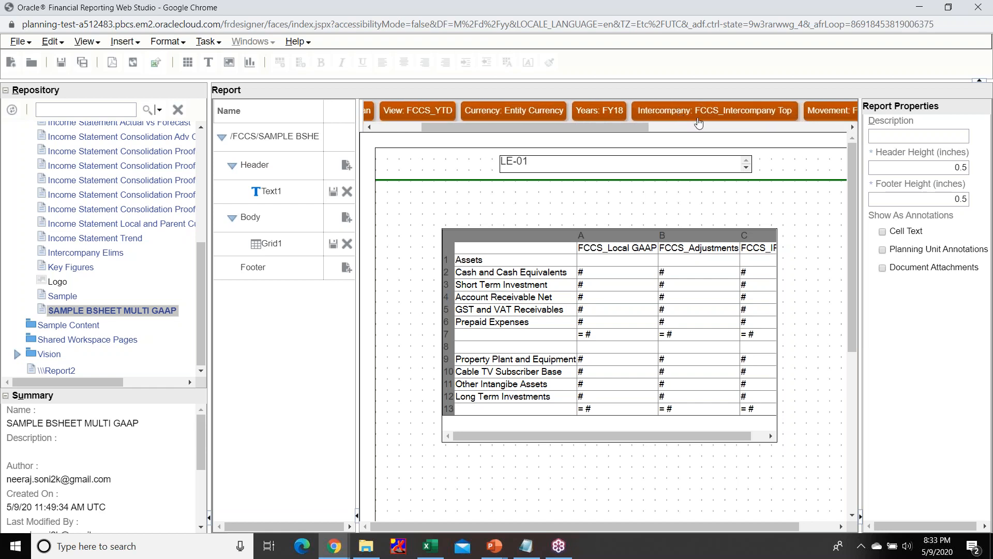
pyautogui.click(853, 129)
pyautogui.click(852, 129)
pyautogui.click(853, 129)
pyautogui.click(852, 129)
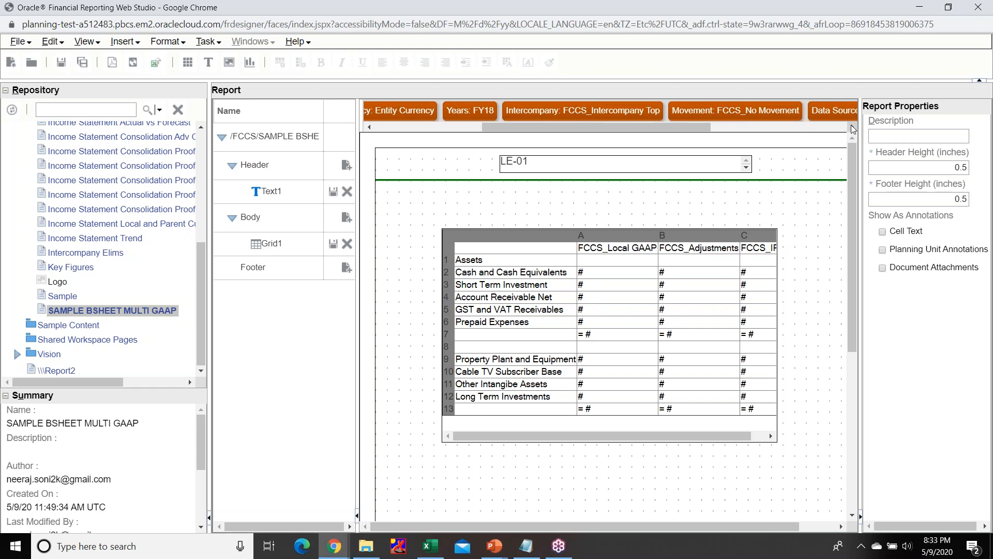
pyautogui.click(853, 129)
pyautogui.click(853, 128)
pyautogui.click(853, 128)
pyautogui.click(852, 128)
pyautogui.click(852, 128)
pyautogui.click(853, 128)
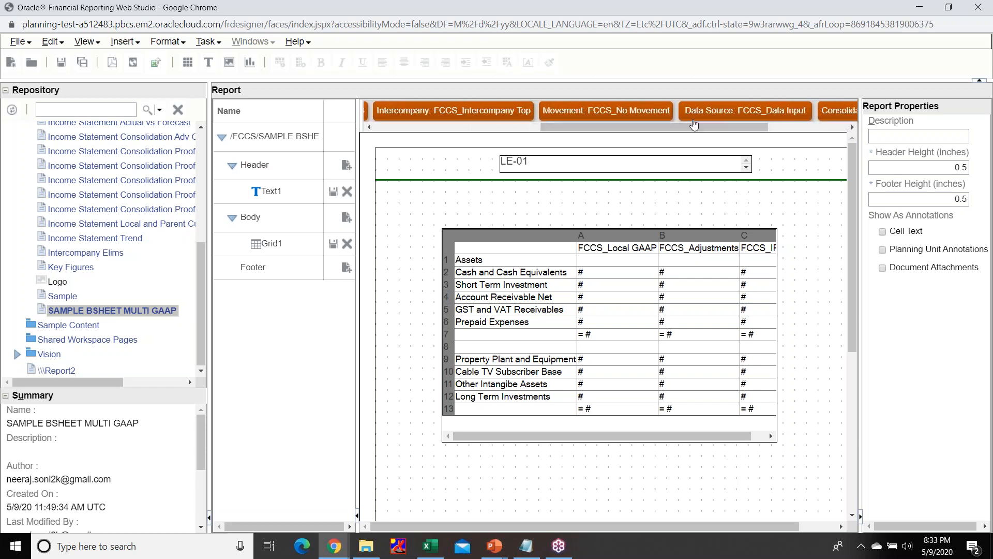
pyautogui.moveTo(694, 125); pyautogui.dragTo(747, 134)
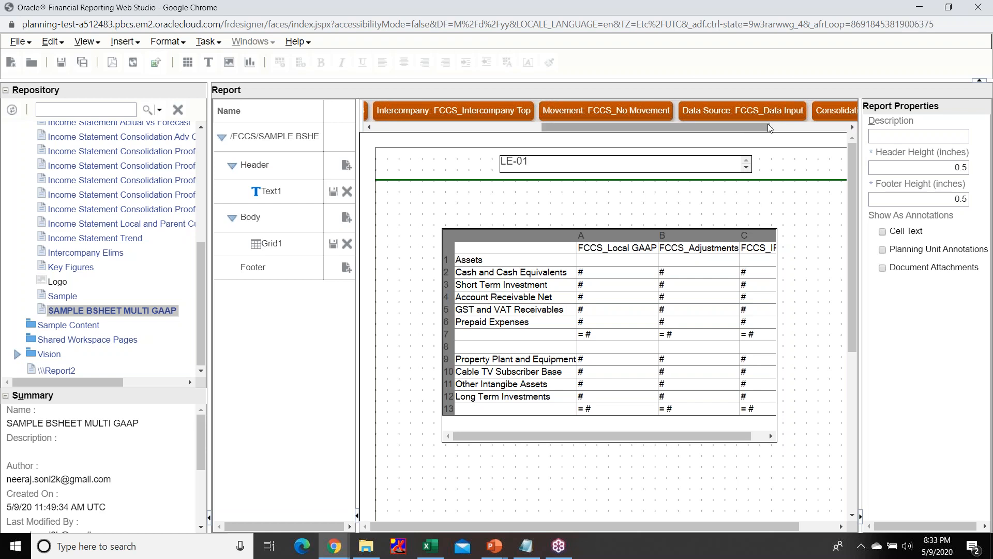
pyautogui.click(852, 128)
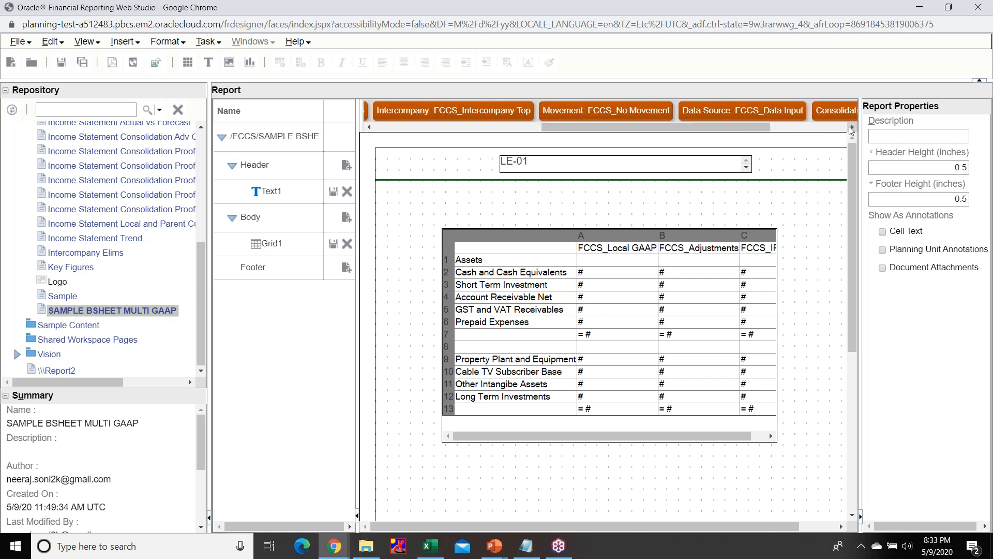
pyautogui.click(852, 128)
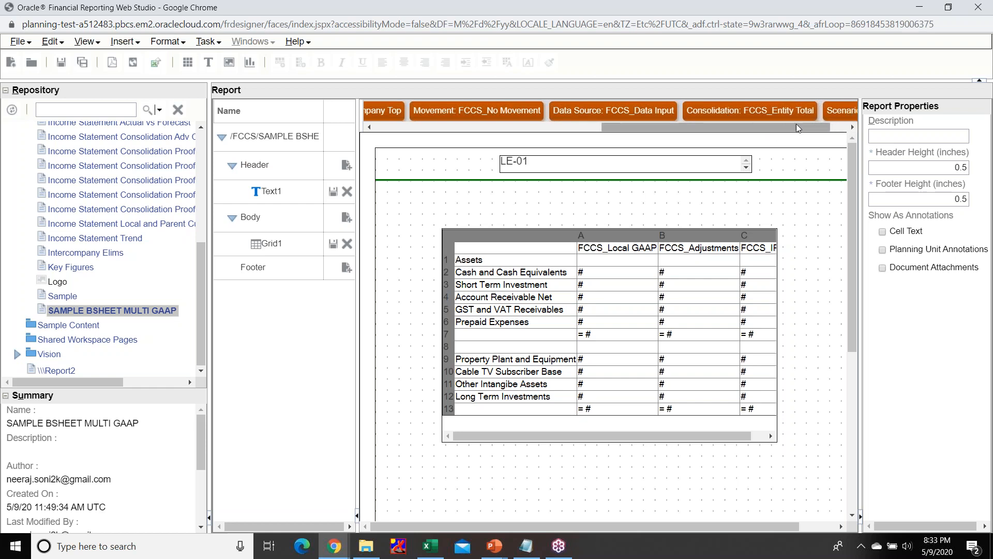
pyautogui.click(851, 128)
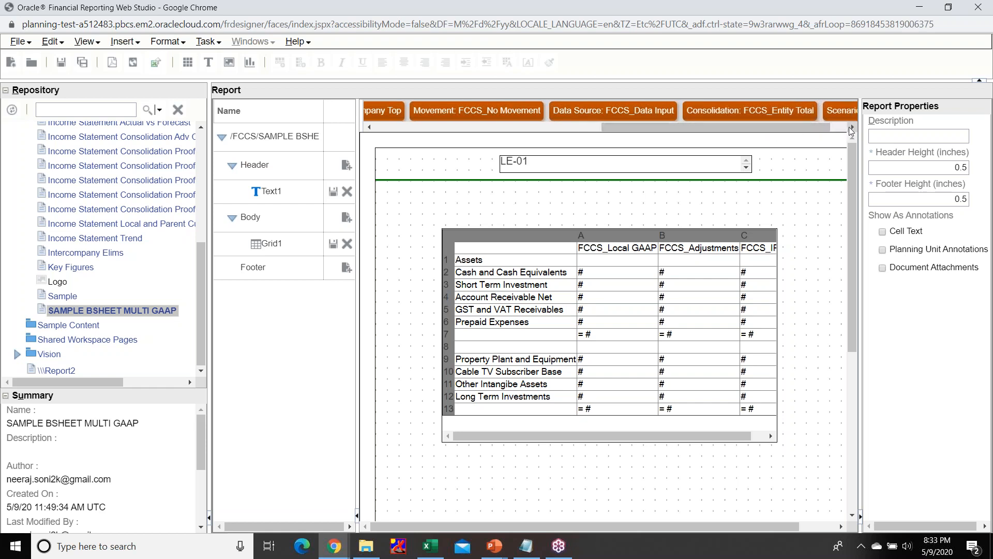
pyautogui.click(851, 128)
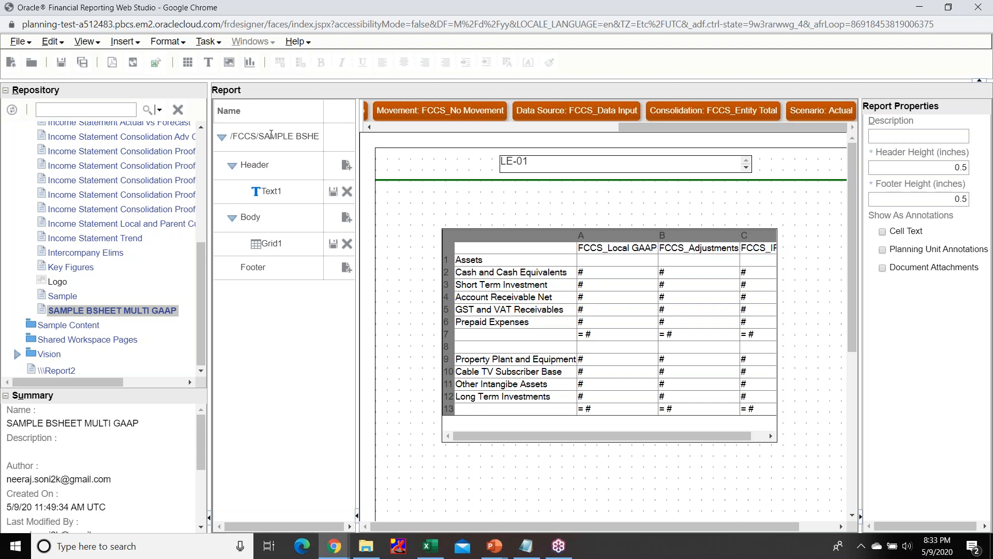
# Step: Open Grid1 from the report body and inspect the FCCS_Local GAAP heading of column A
pyautogui.click(264, 133)
pyautogui.click(271, 241)
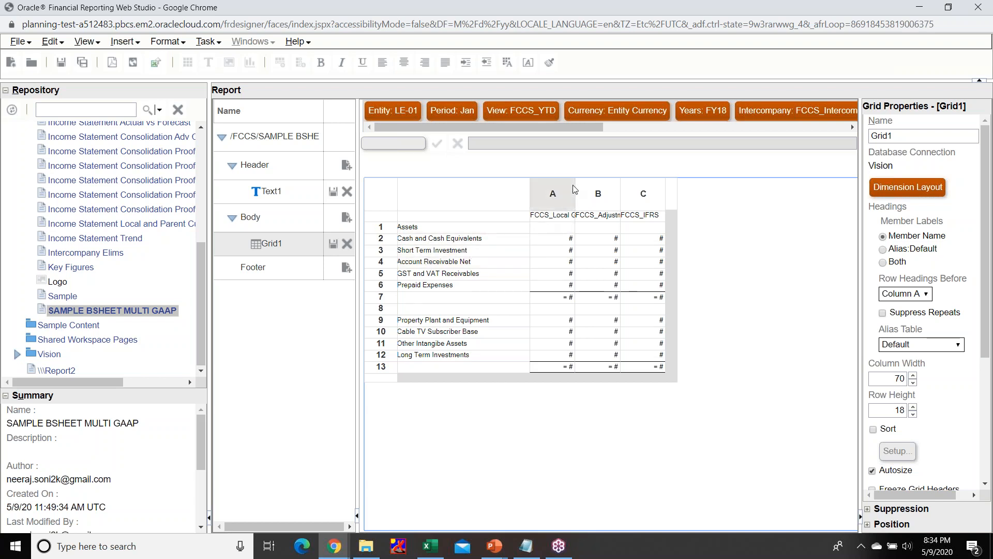
pyautogui.click(564, 218)
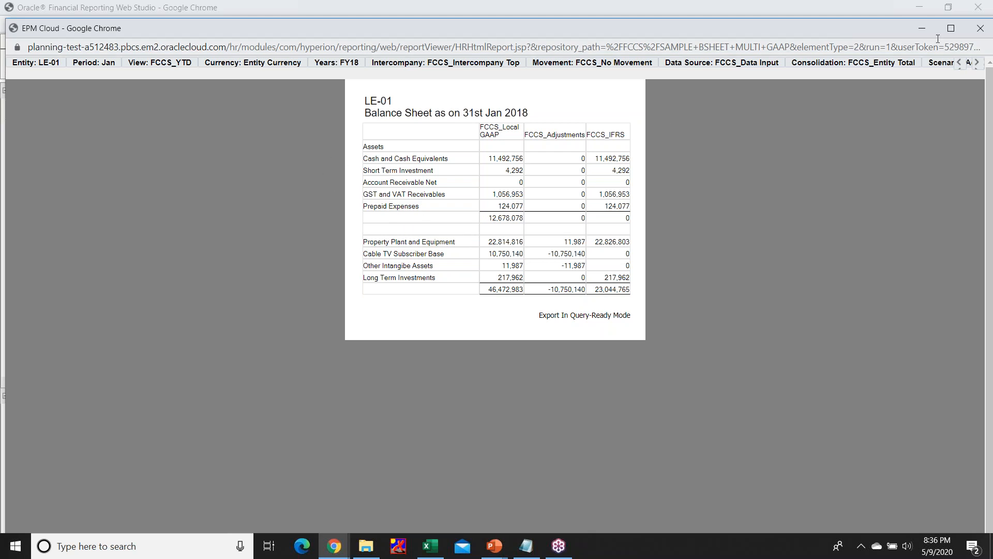
# Step: Close the balance sheet report preview and switch to the Multi GAAP presentation in PowerPoint
pyautogui.click(986, 26)
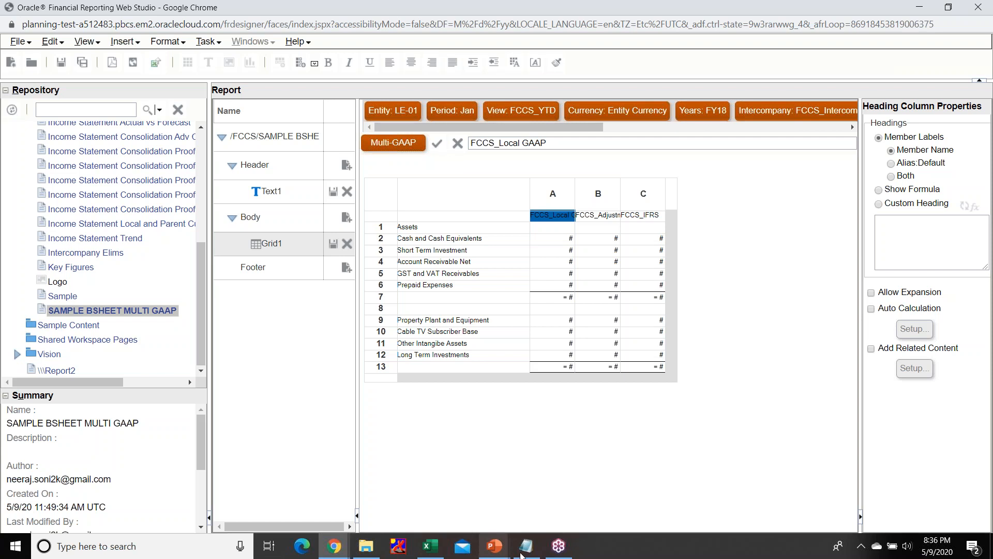
pyautogui.moveTo(498, 546)
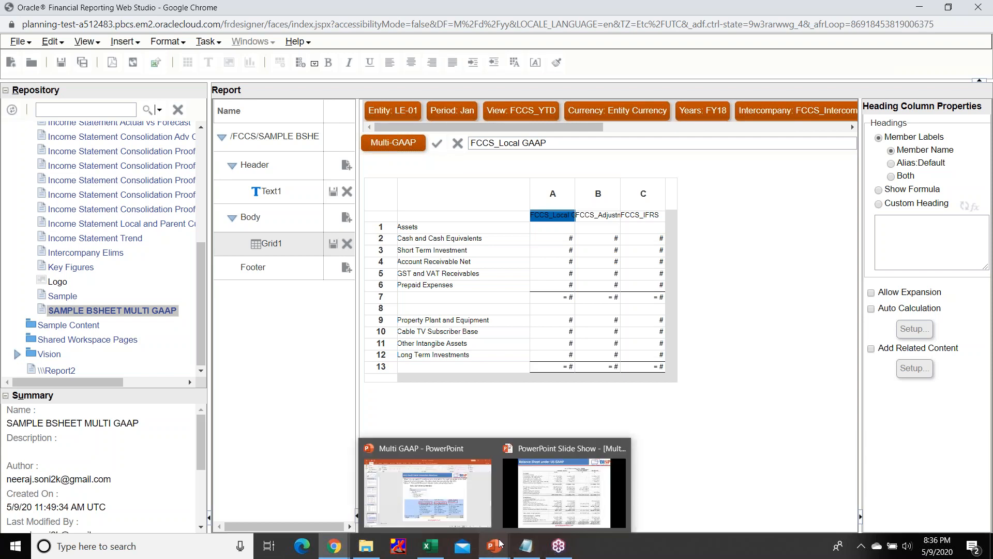
pyautogui.click(489, 497)
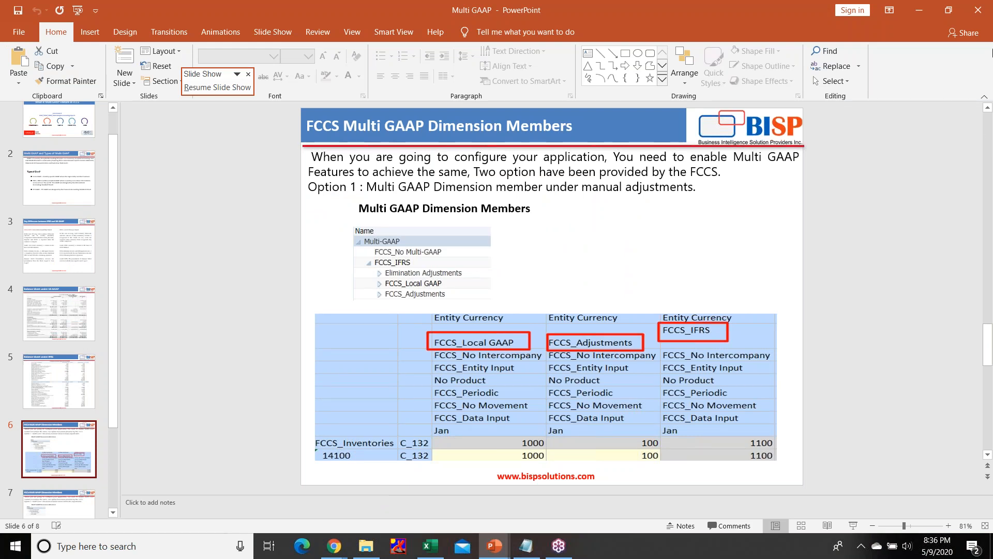
pyautogui.click(987, 51)
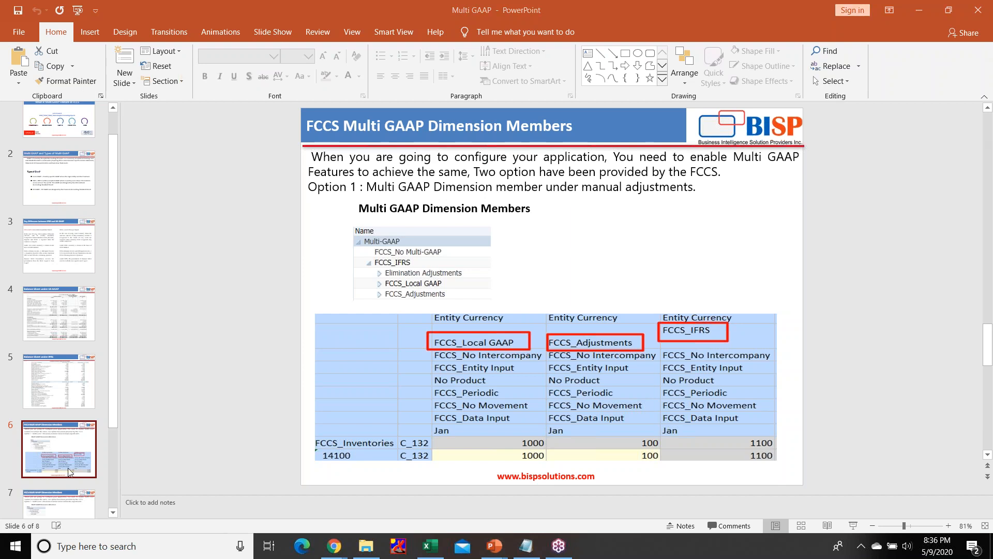